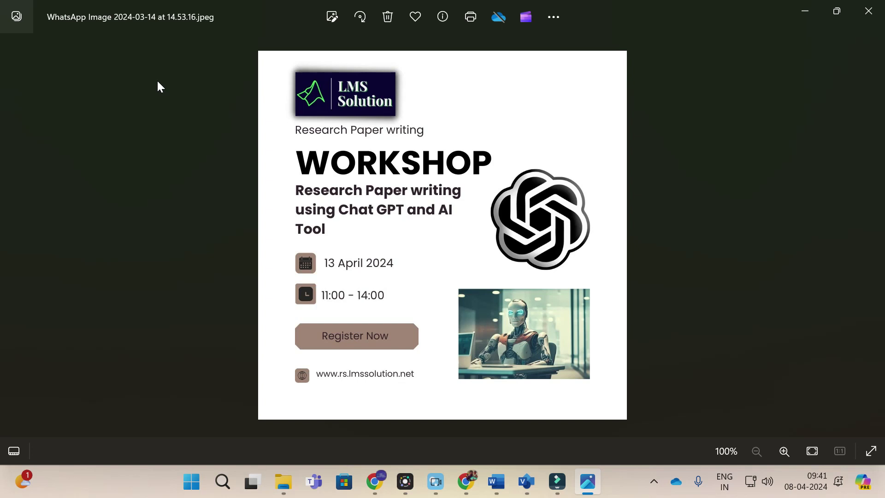
Step: Close the workshop flyer images and switch to the AnswerThis page in the browser
key("Right")
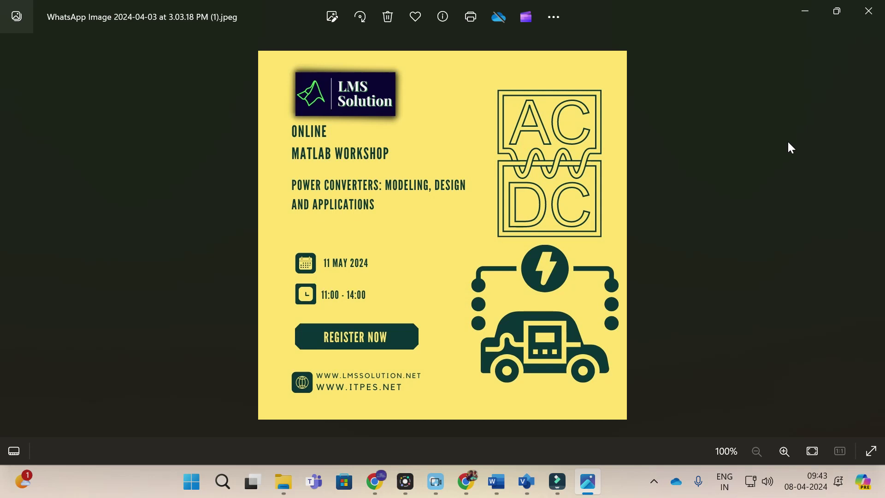
key("alt+F4")
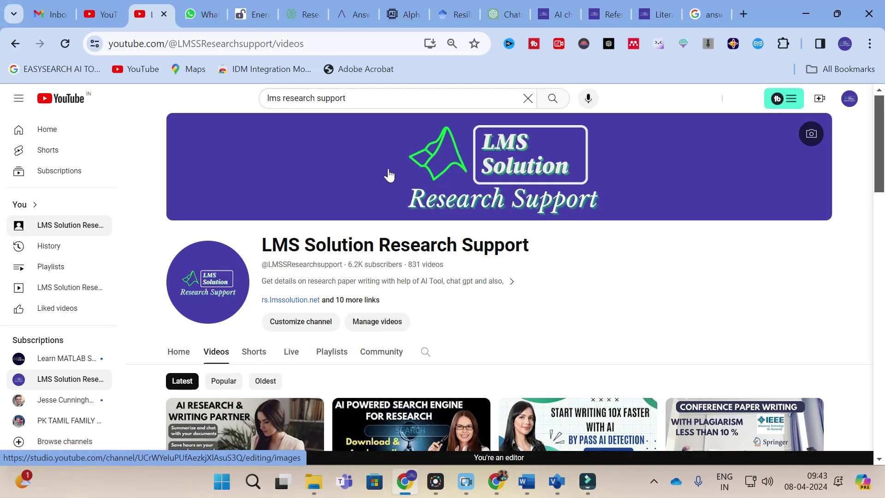
left_click(355, 8)
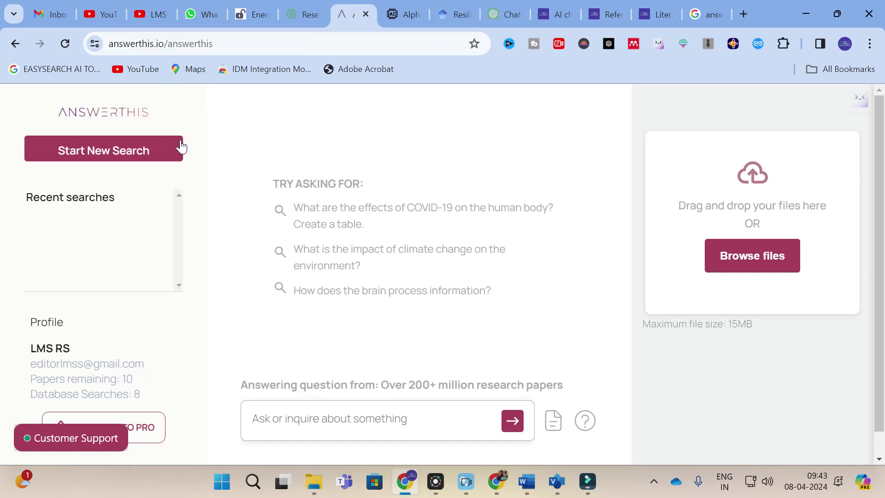
Step: Enter the question "why mppt algorithms was used in pv system" in the AnswerThis question box
scroll(354, 292, "down", 1)
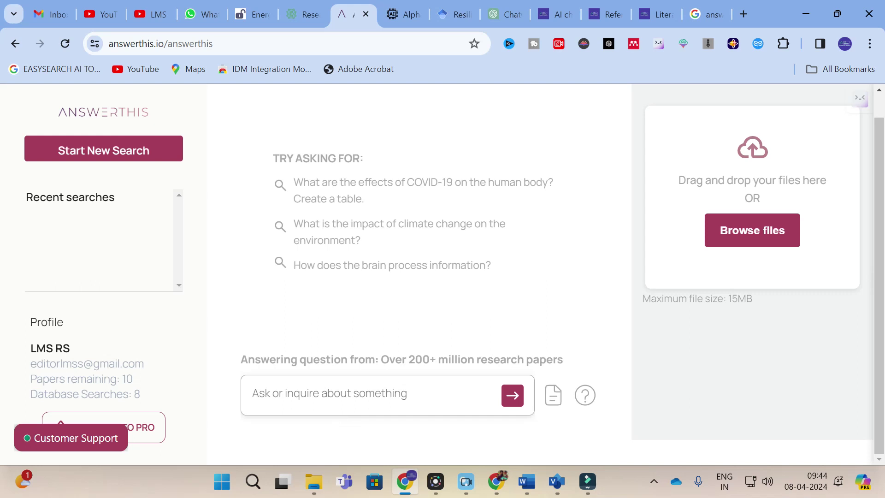
left_click(337, 392)
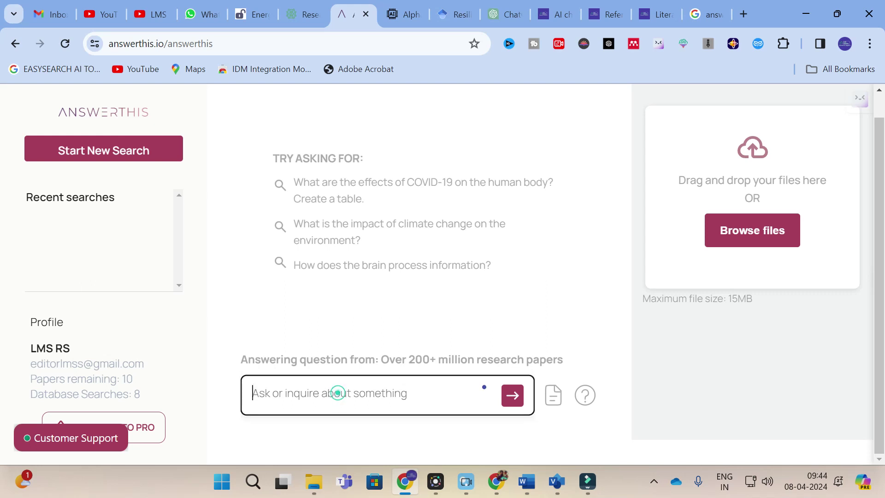
type("Wh")
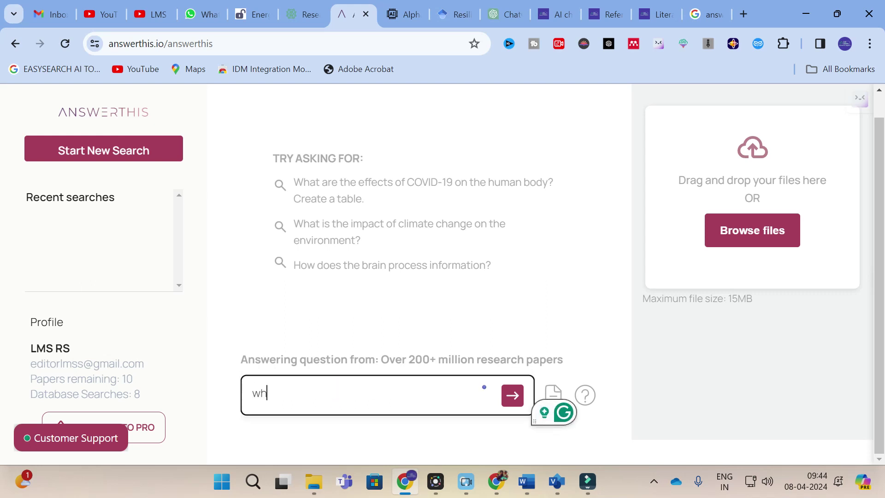
type("y ")
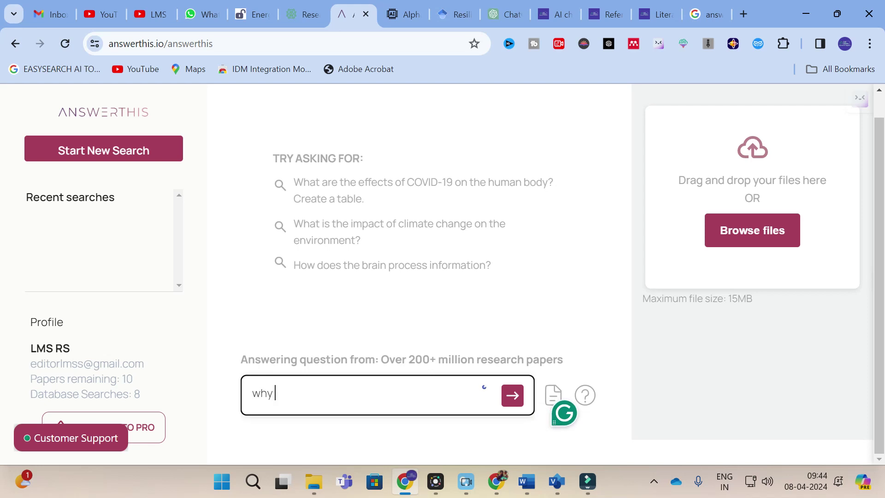
type("mppt algorithn")
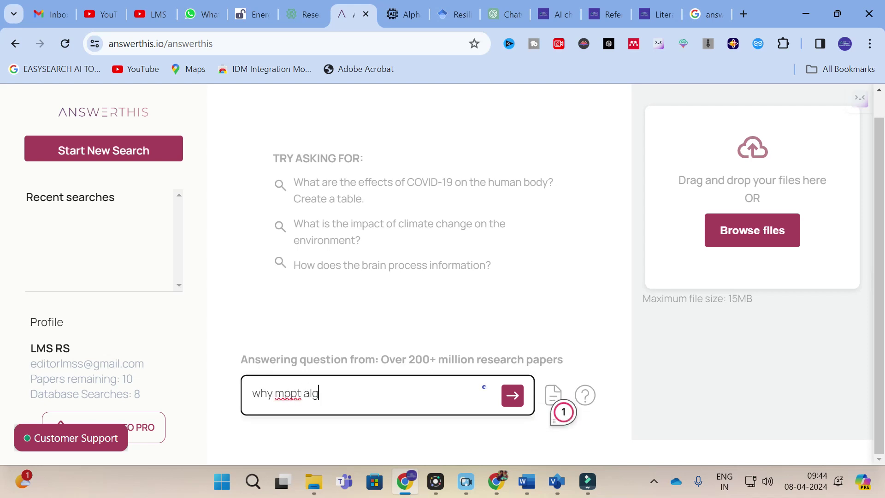
key("BackSpace")
type("ms ee")
key("BackSpace")
type("w")
key("BackSpace")
key("BackSpace")
type("wasd")
key("BackSpace")
key("BackSpace")
type("used in")
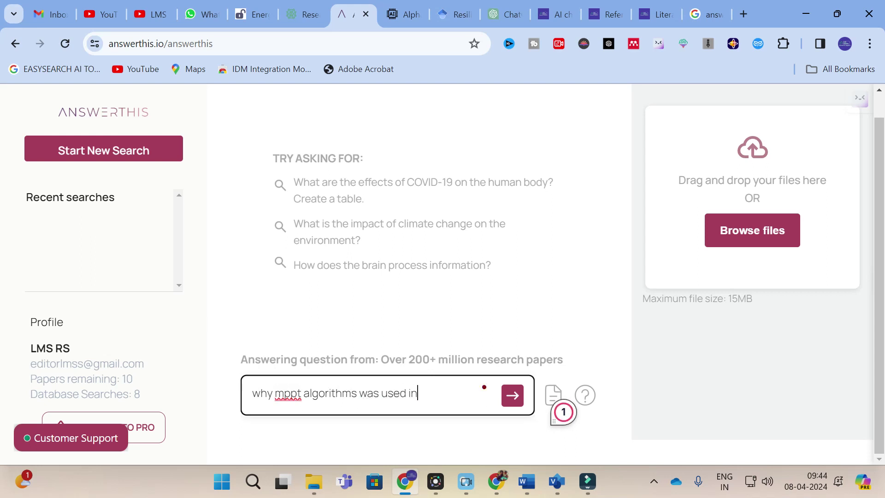
type(" pv system")
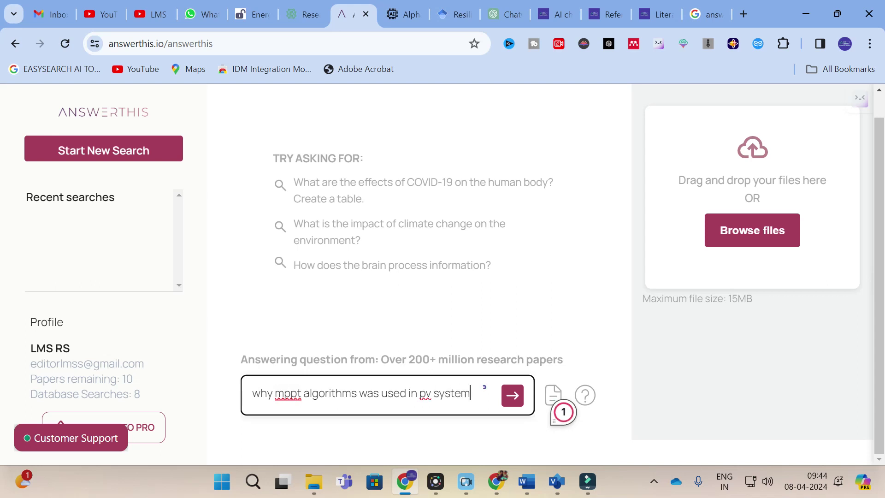
Step: Extend the question with "and provide different mppt algorithms with their merits & demerits" and submit it
type(" and provide d")
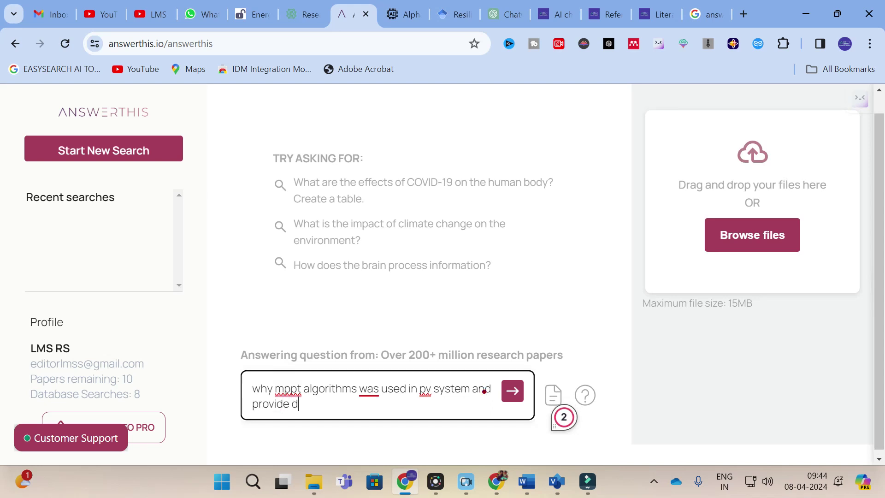
type("ifferent mppt a")
type("lgorithm")
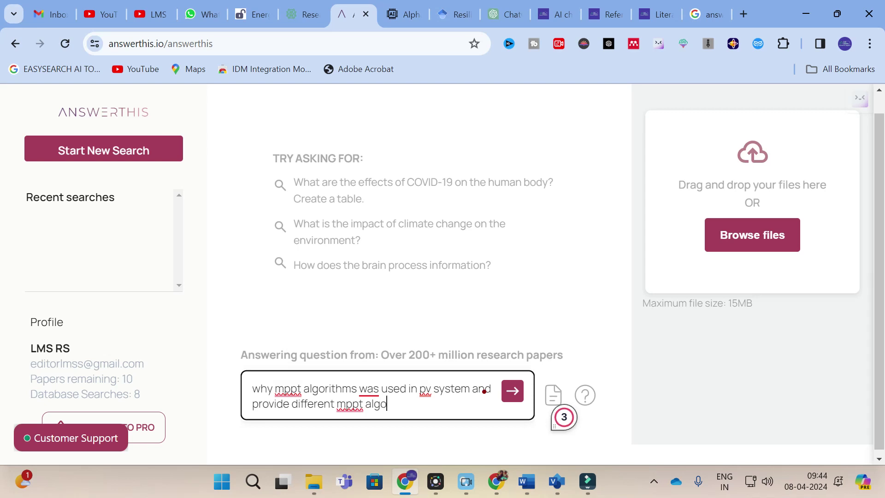
type("w")
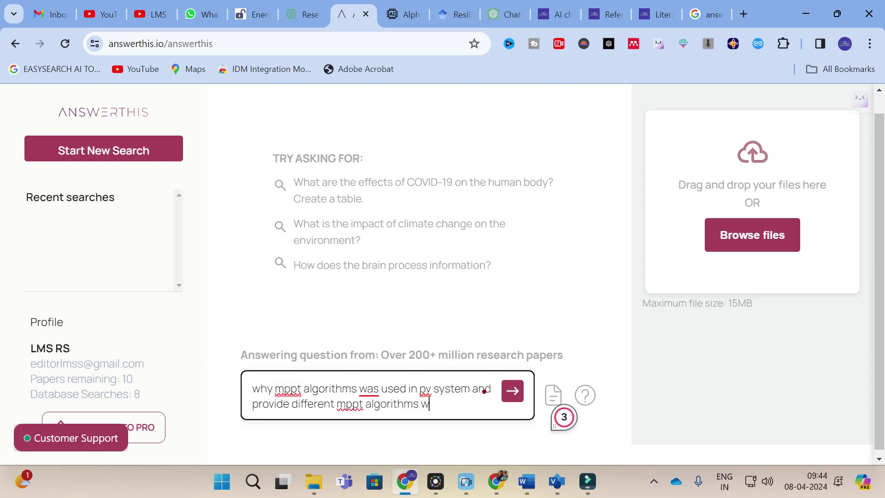
type("ith their merits & ")
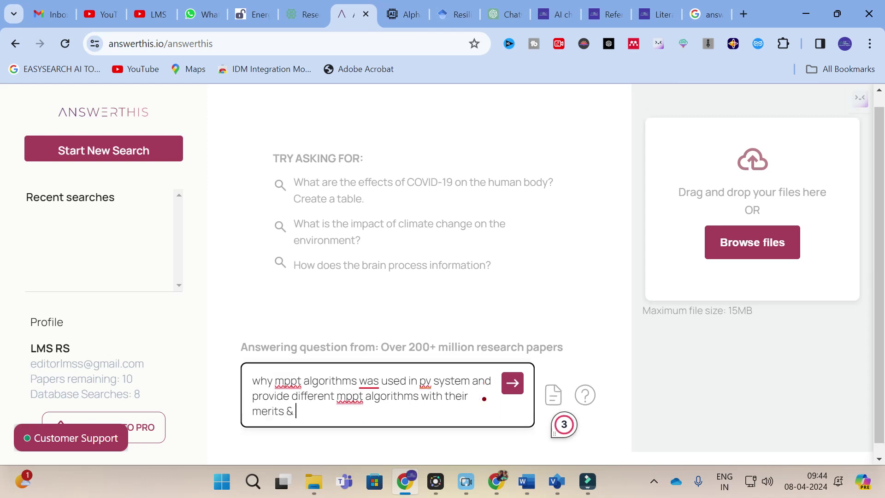
type("demerits")
key("Return")
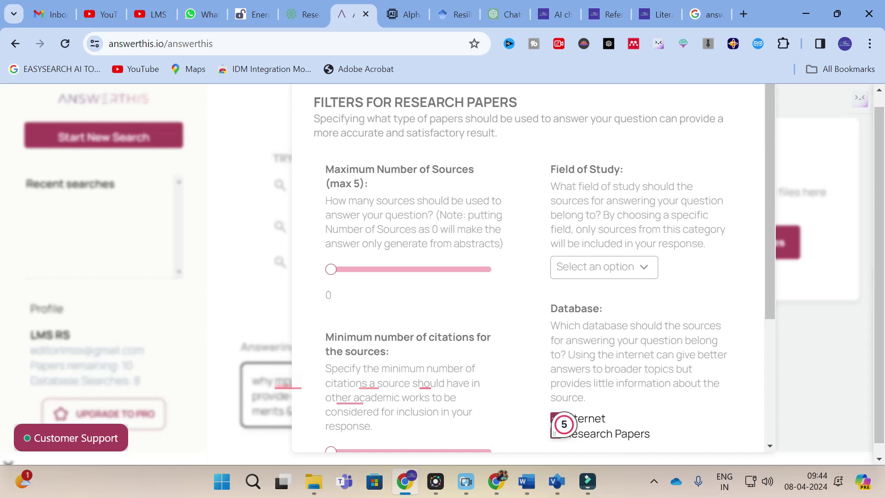
Step: Set the maximum number of sources to 5 in the research paper filters
scroll(533, 267, "down", 3)
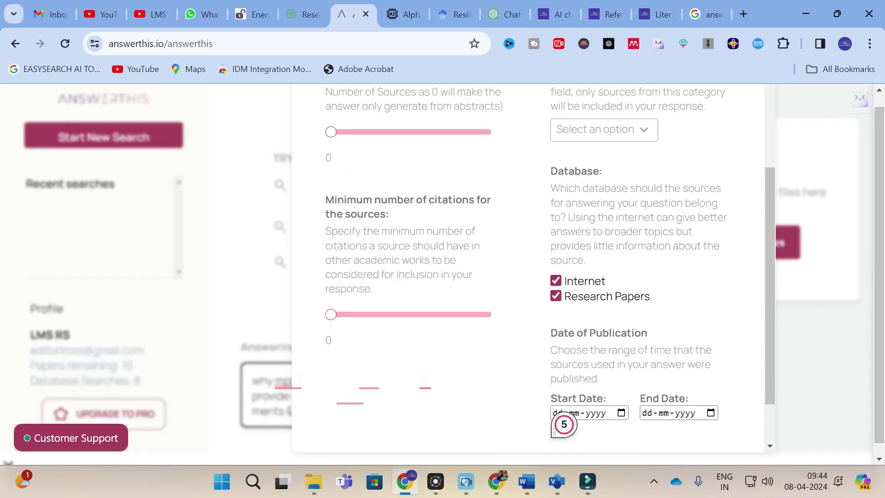
scroll(533, 268, "up", 3)
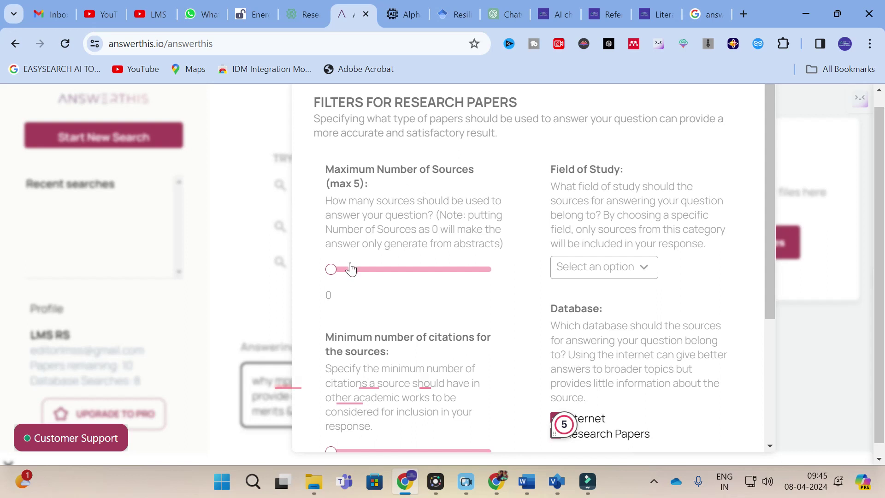
left_click_drag(345, 276, 499, 275)
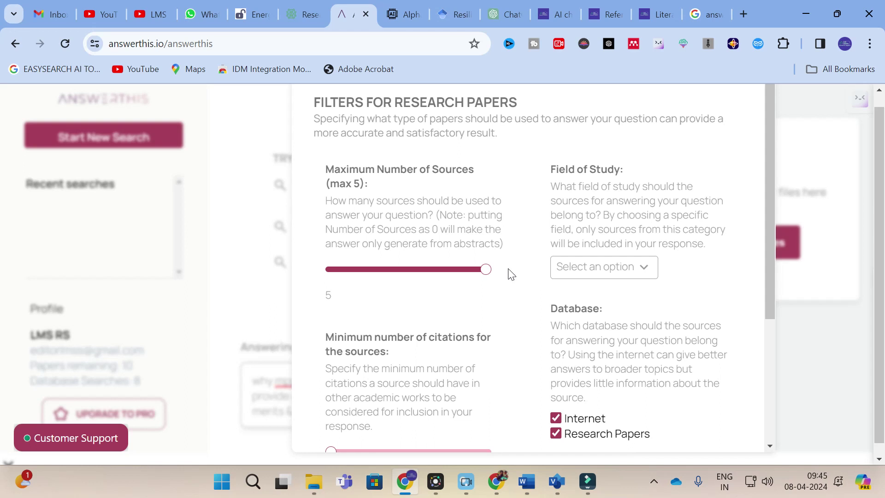
Step: Choose Engineering as the field of study and set the minimum number of citations for the sources to 2
left_click(605, 273)
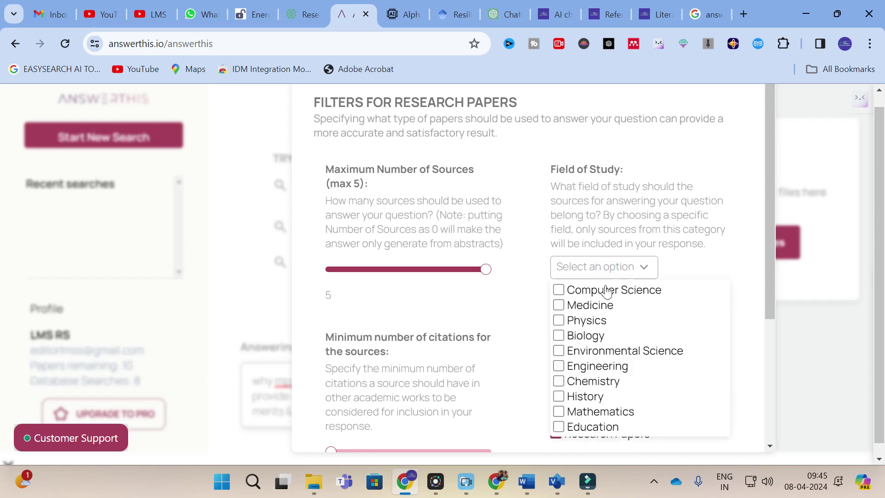
scroll(531, 267, "down", 2)
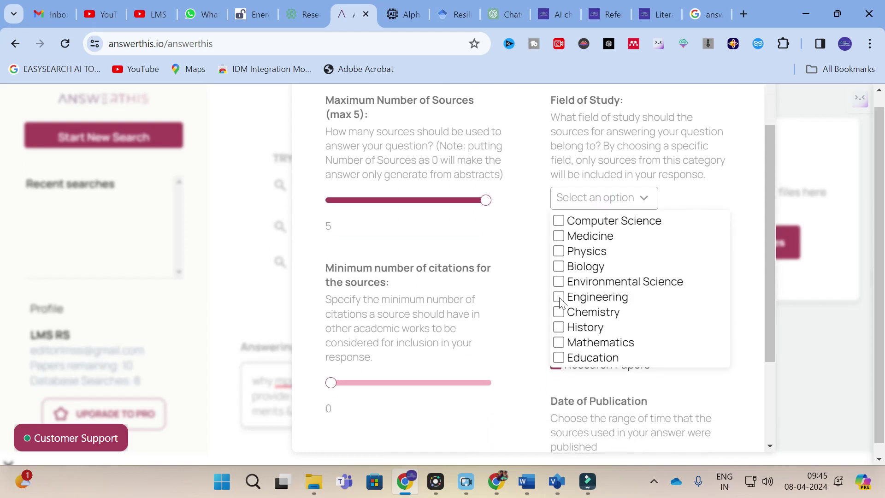
scroll(650, 297, "down", 3)
left_click(456, 306)
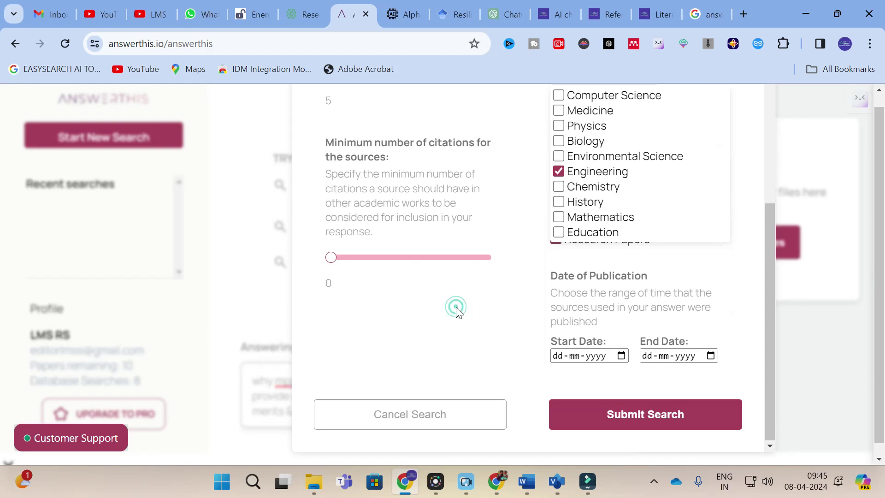
scroll(456, 306, "up", 5)
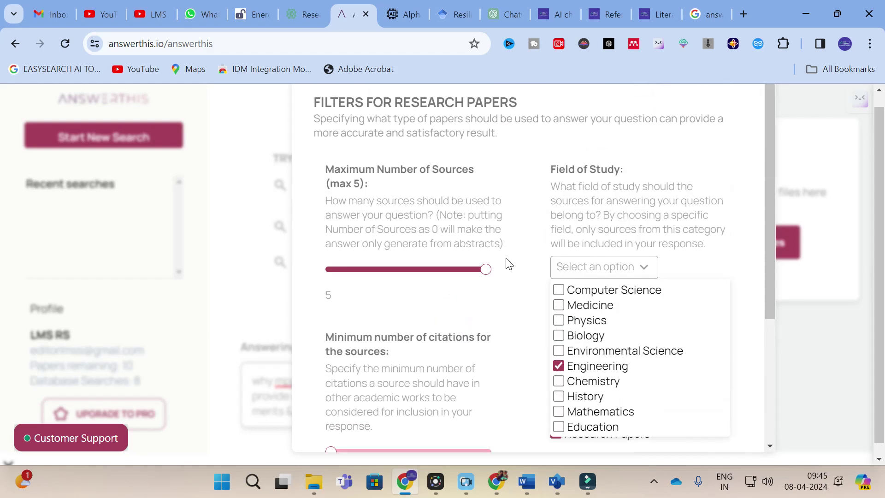
left_click(559, 365)
left_click(559, 355)
scroll(559, 359, "down", 4)
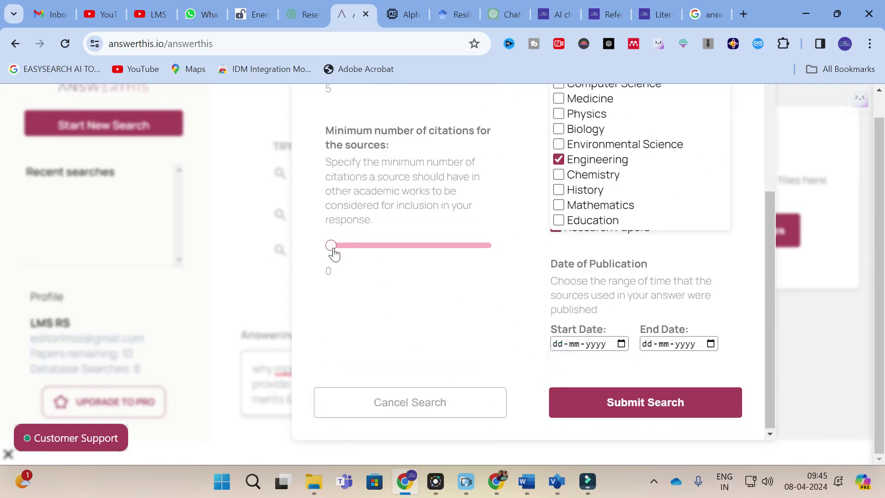
mouse_move(331, 253)
left_mouse_down()
mouse_move(383, 252)
mouse_move(349, 255)
left_mouse_up()
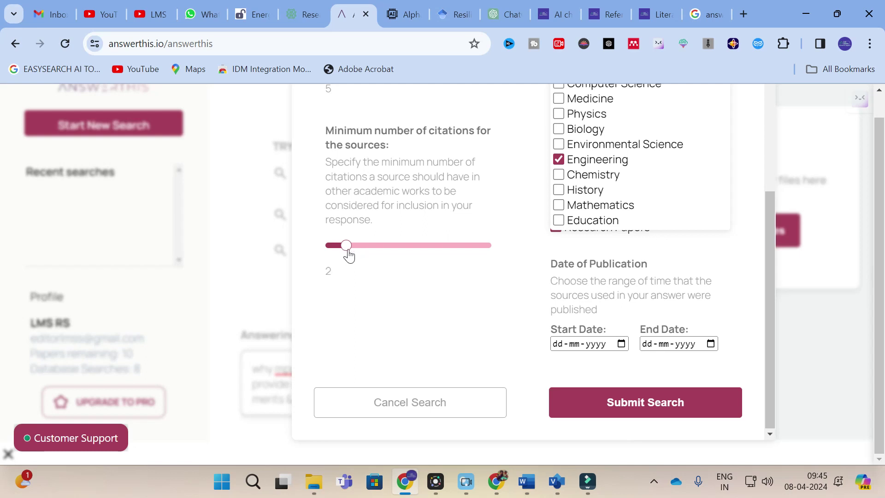
Step: Set the start date of the publication range to 01-01-2020
left_click(621, 344)
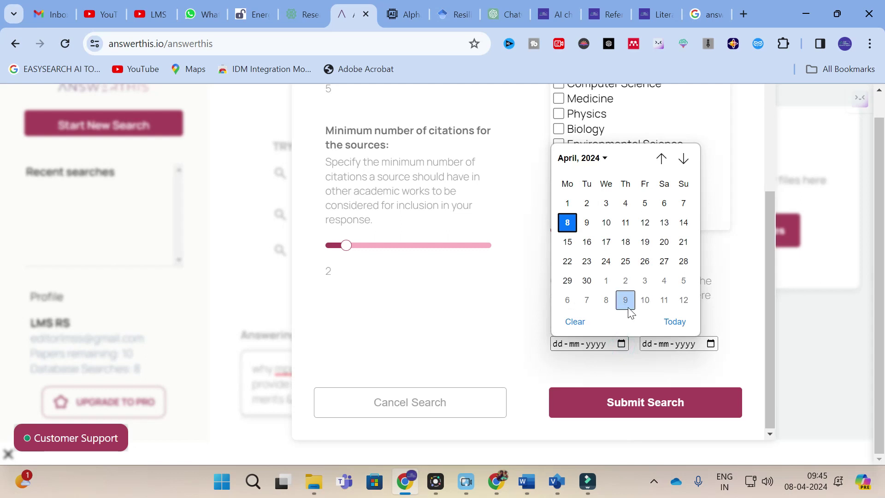
left_click(605, 159)
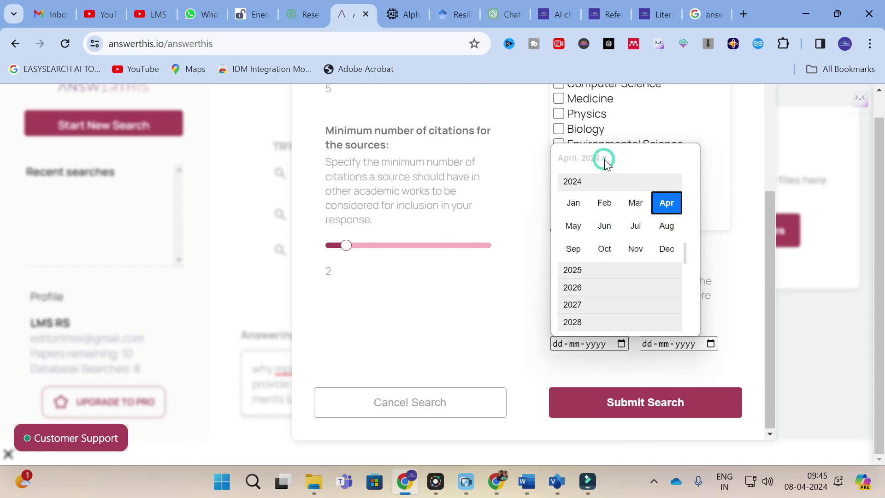
left_click(572, 183)
scroll(597, 291, "down", 1)
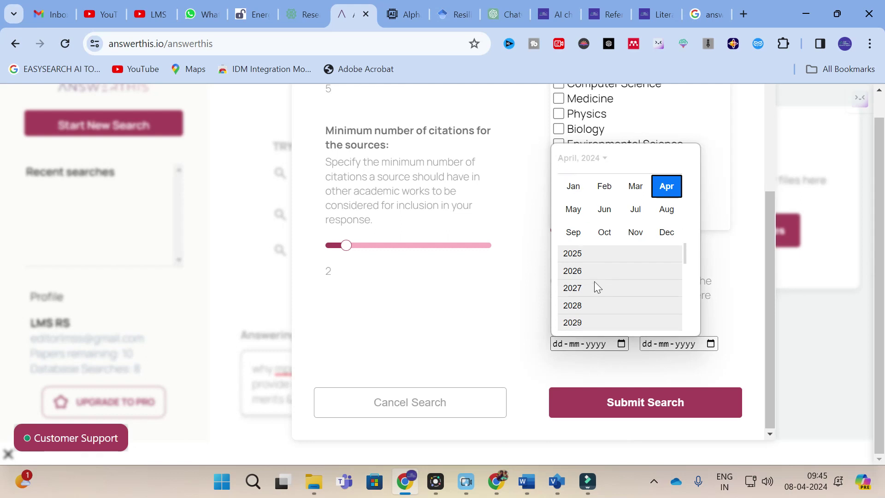
scroll(593, 282, "up", 3)
scroll(585, 194, "up", 1)
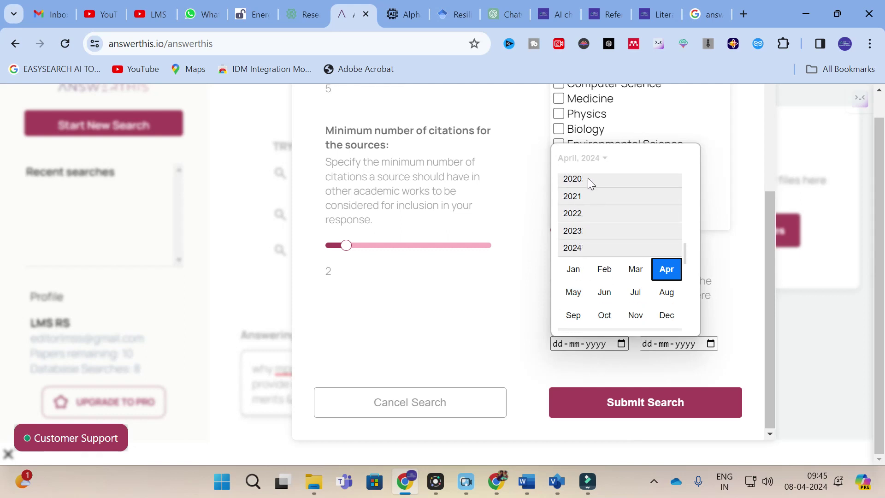
left_click(590, 176)
left_click(573, 203)
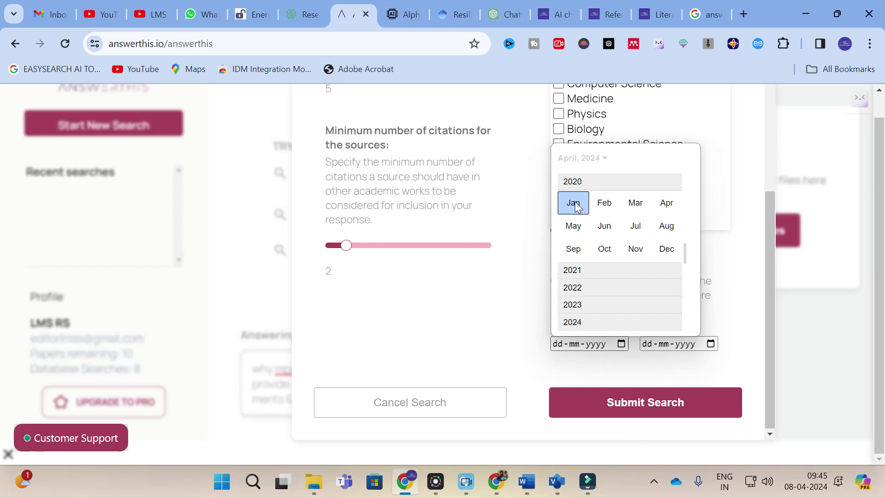
left_click(613, 205)
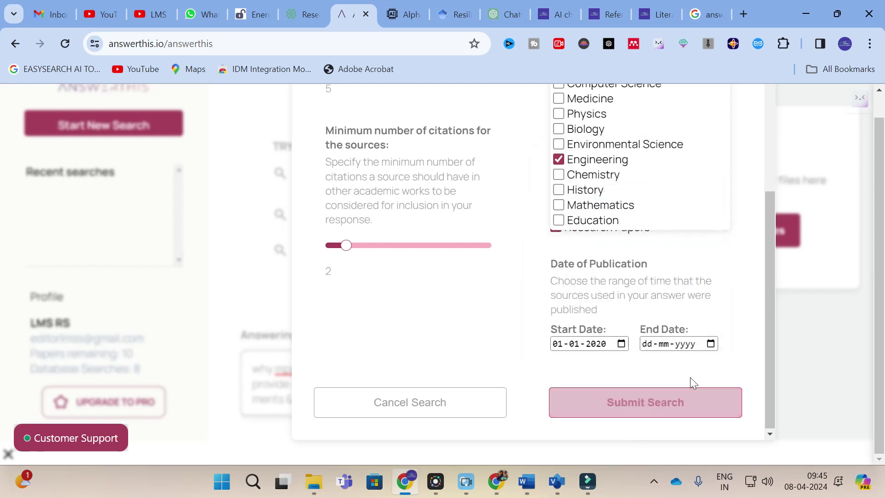
Step: Set the end date of the publication range to 08-04-2024 and submit the filtered search
left_click(710, 344)
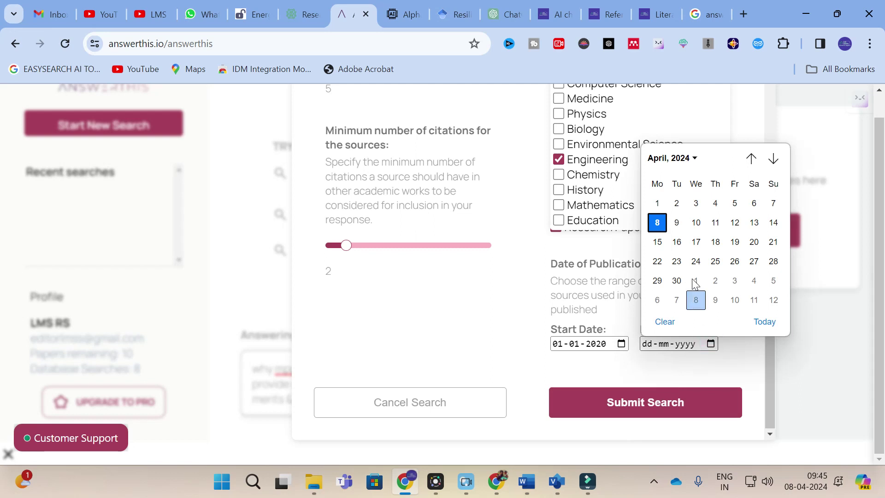
left_click(694, 159)
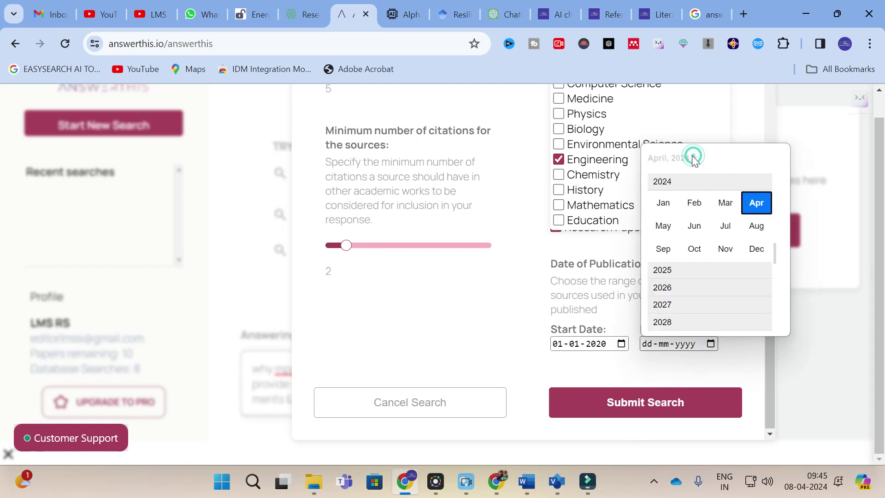
left_click(662, 203)
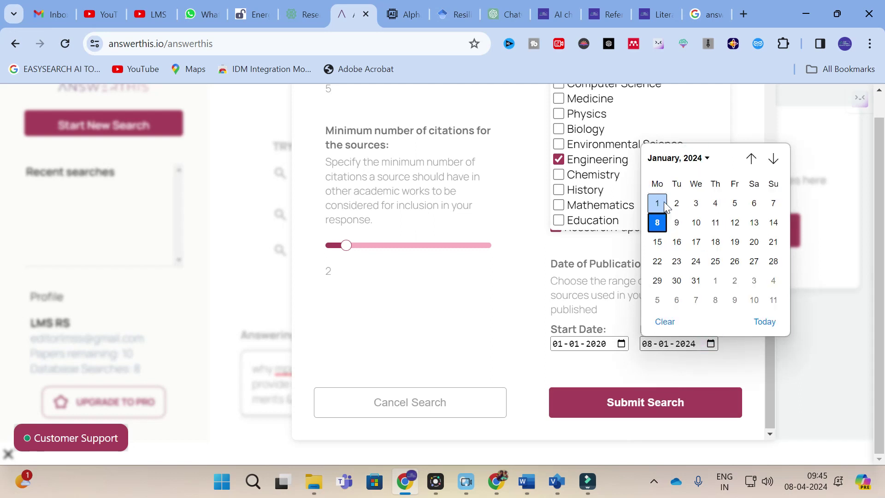
left_click(765, 321)
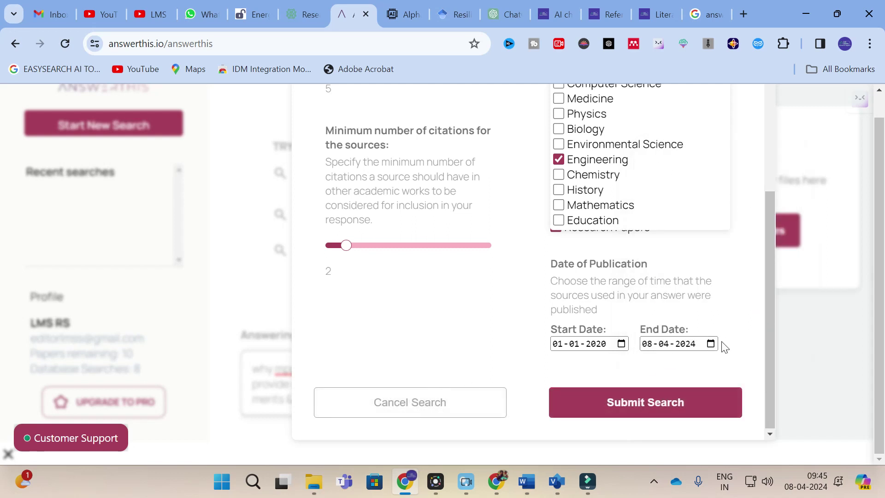
left_click(636, 409)
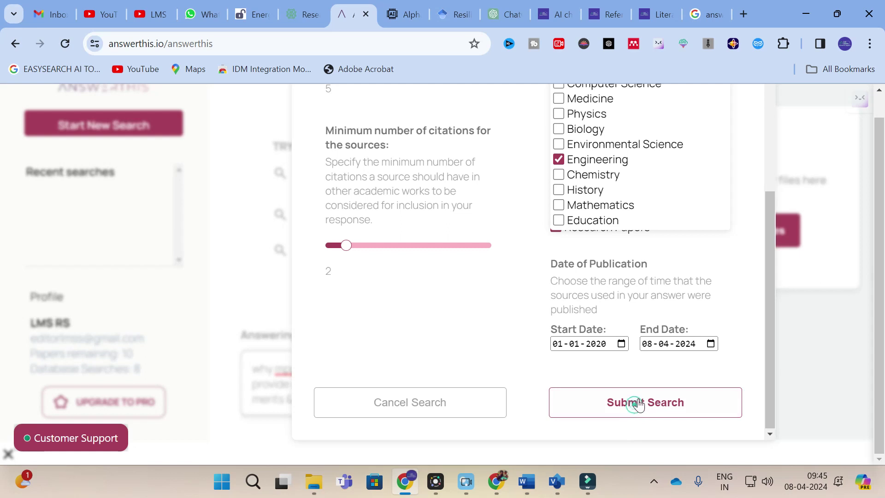
Step: Submit the filtered search and open the generated answer on MPPT algorithms in PV systems
left_click(636, 404)
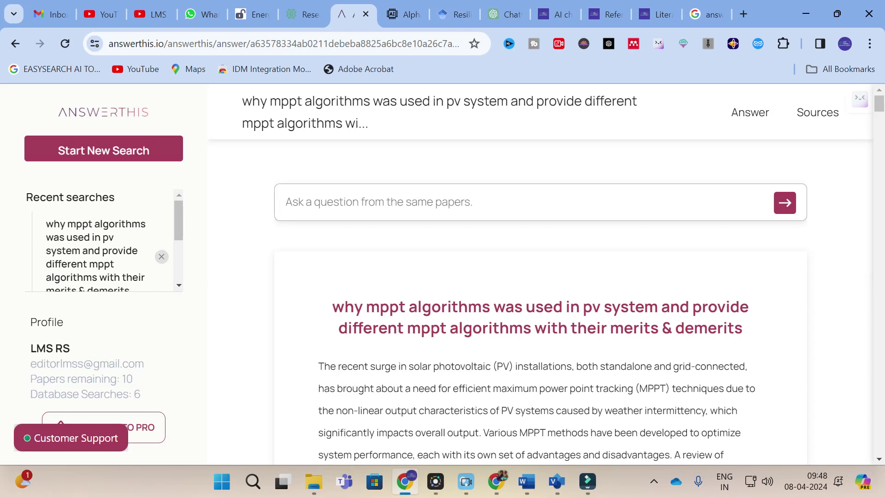
scroll(576, 363, "down", 1)
scroll(576, 363, "down", 1)
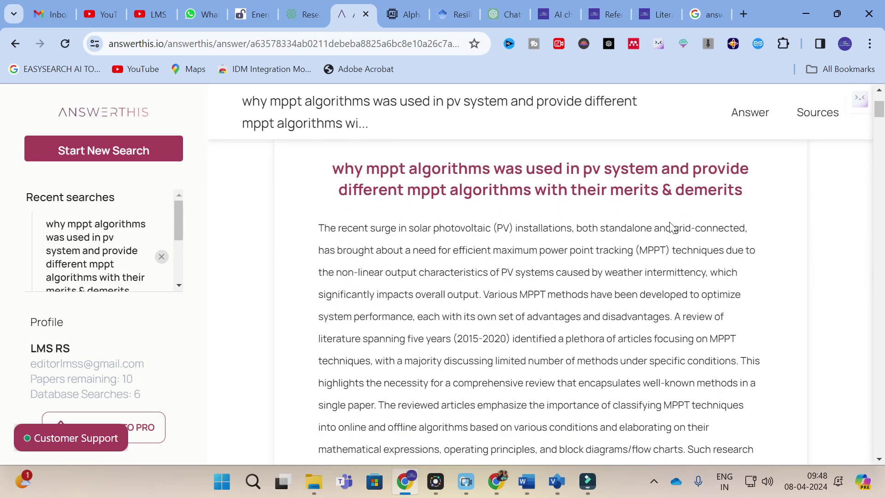
Step: Skim the generated MPPT answer and read its opening paragraph on why MPPT techniques are needed
scroll(455, 214, "down", 4)
scroll(477, 216, "down", 3)
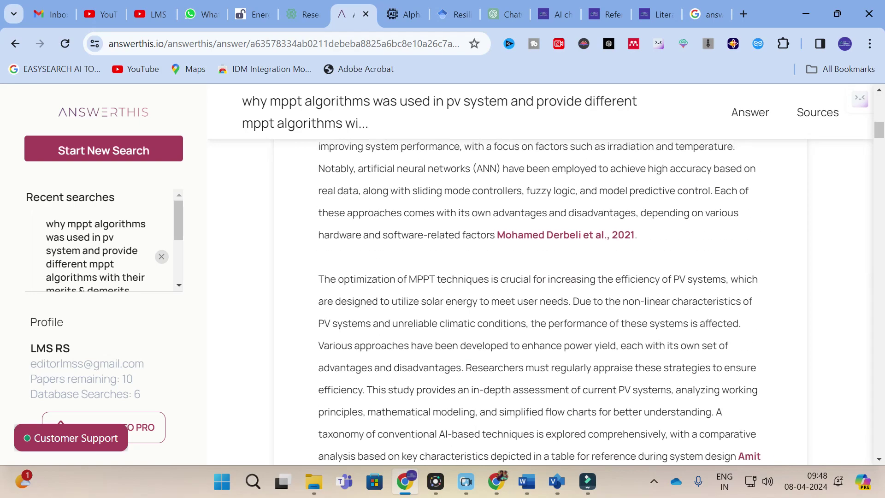
scroll(477, 217, "up", 8)
scroll(475, 216, "down", 2)
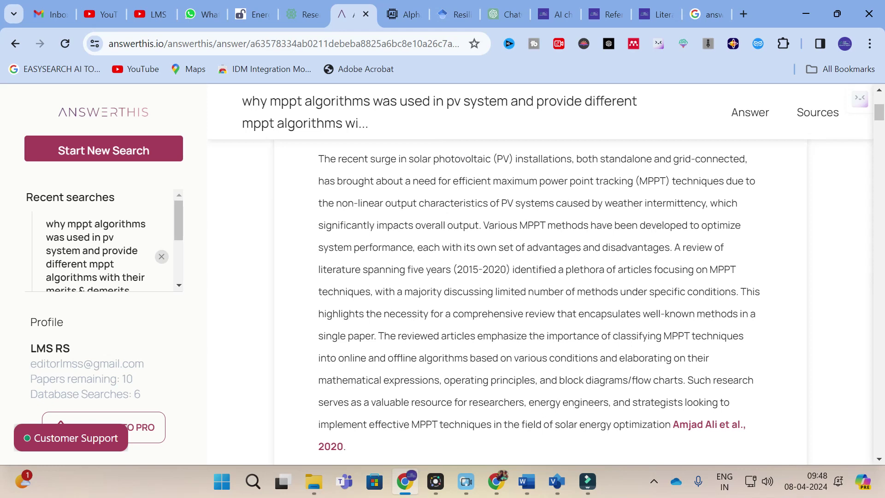
scroll(355, 170, "up", 3)
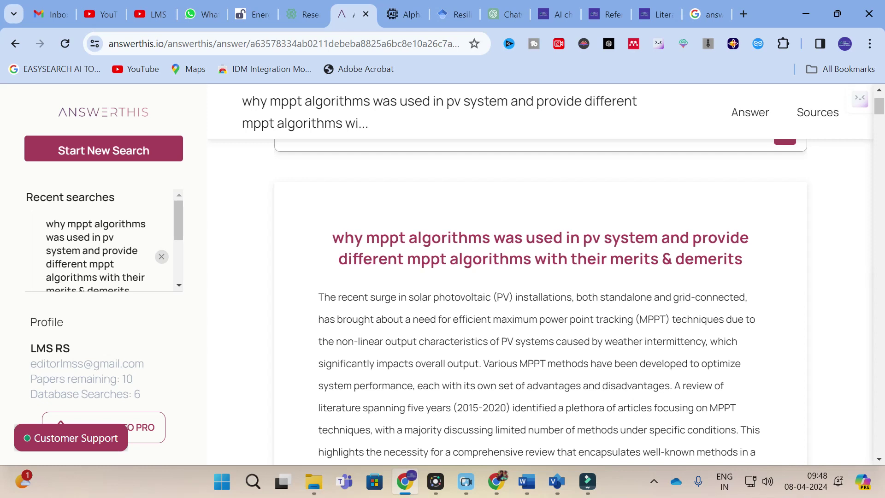
scroll(376, 264, "down", 2)
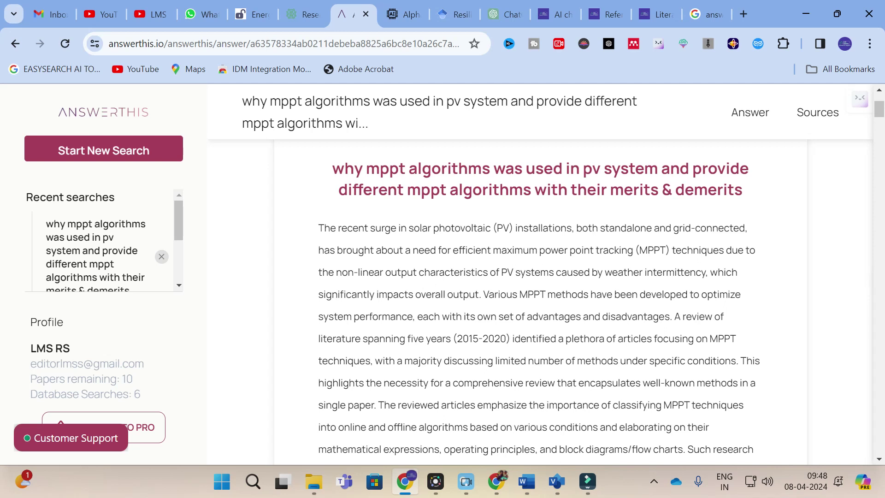
scroll(496, 267, "down", 1)
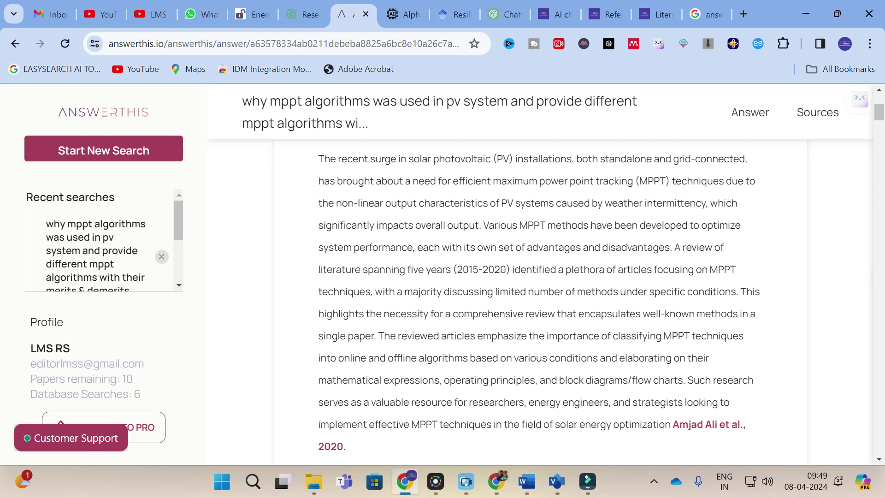
Step: Read the remaining paragraphs of the MPPT answer together with the citation that closes each one
scroll(709, 300, "down", 3)
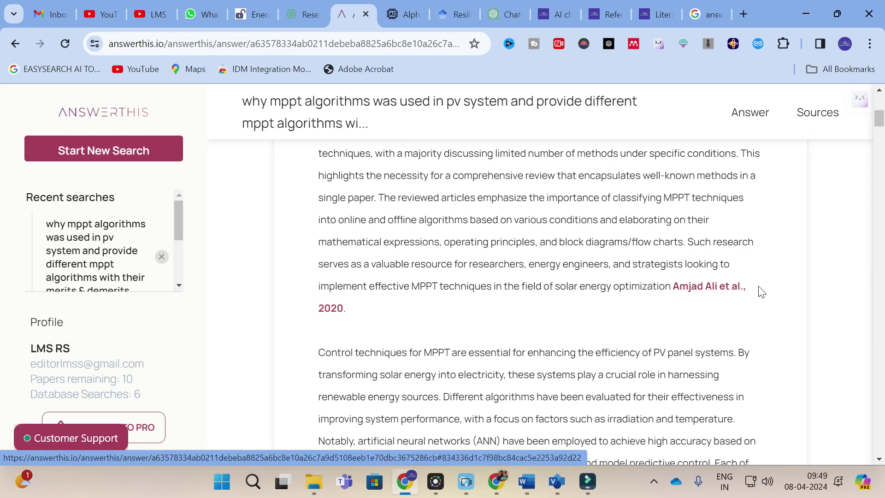
scroll(319, 276, "down", 3)
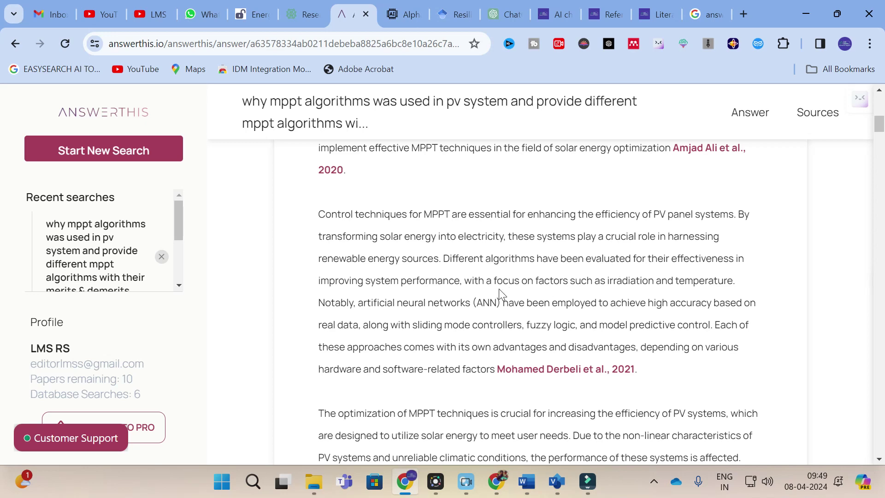
scroll(499, 289, "down", 3)
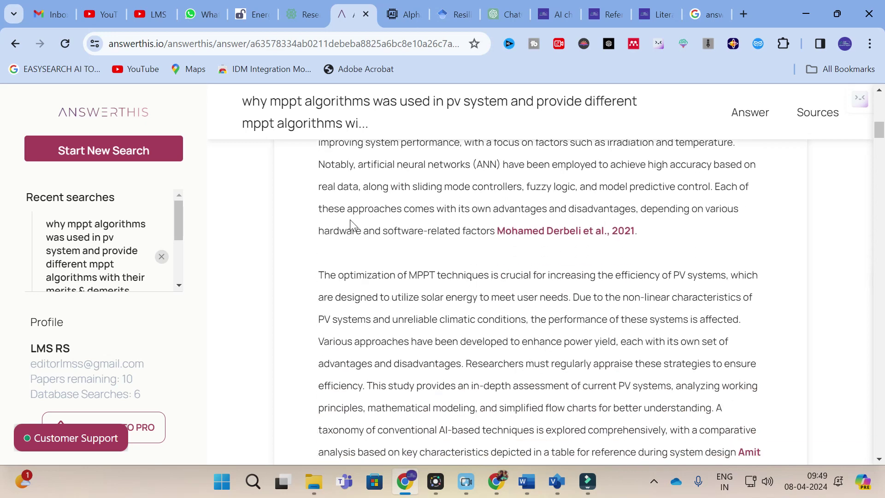
scroll(353, 226, "down", 3)
scroll(460, 223, "down", 3)
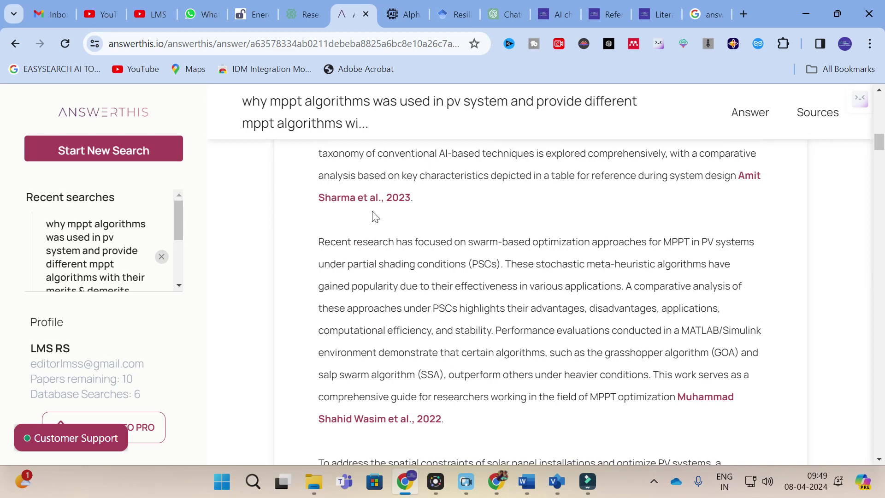
scroll(380, 299, "down", 3)
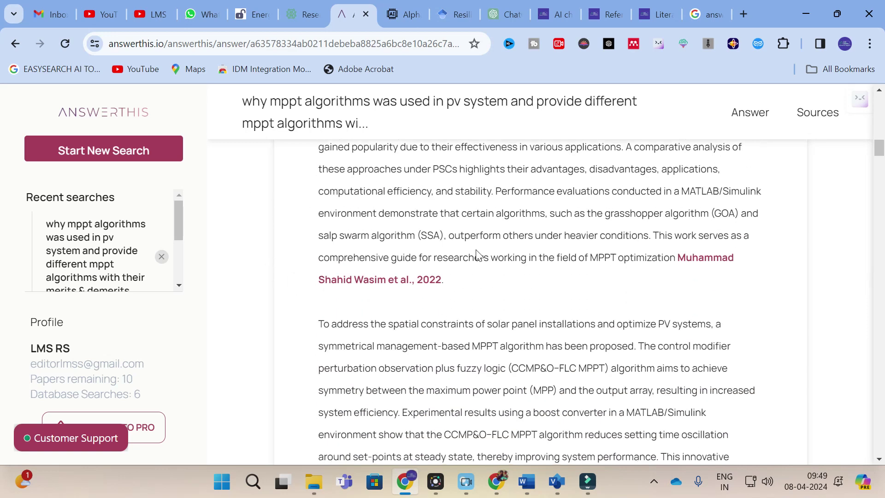
scroll(475, 253, "down", 5)
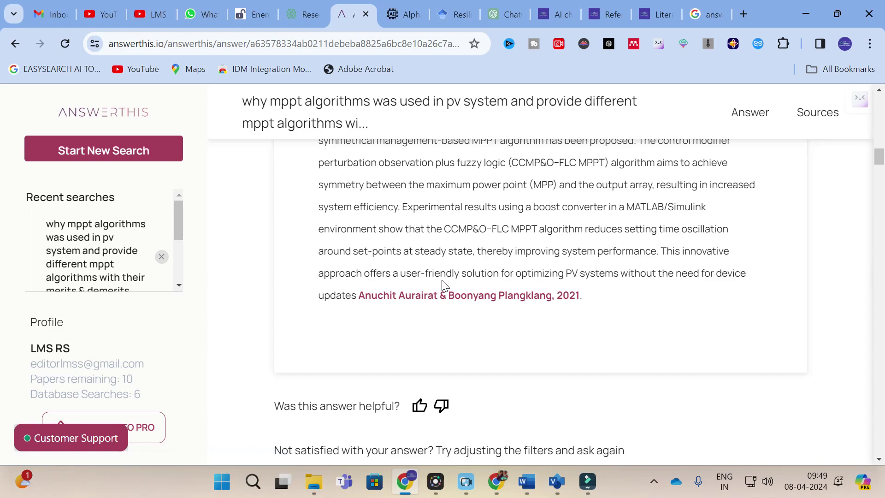
scroll(443, 285, "up", 9)
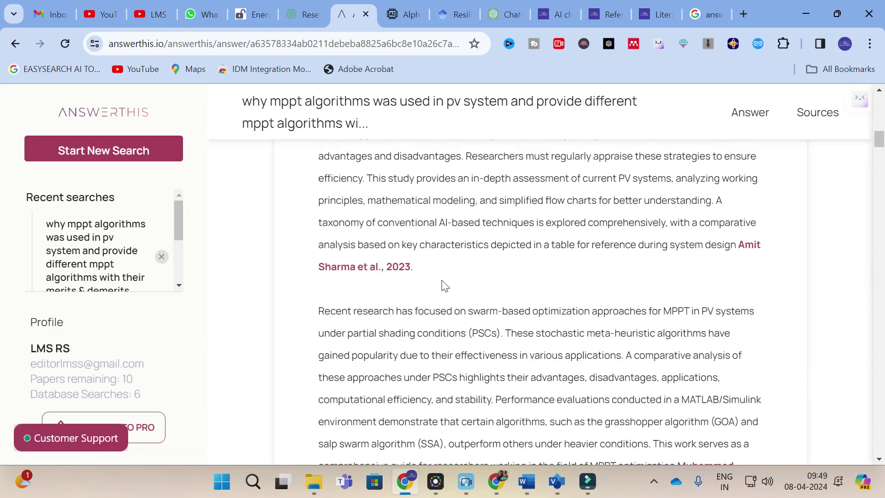
scroll(443, 282, "down", 3)
scroll(442, 280, "up", 8)
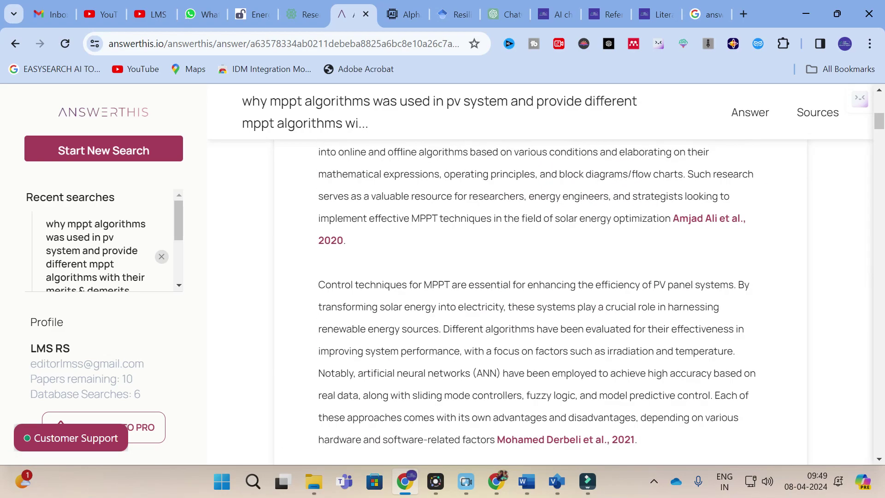
scroll(443, 284, "up", 10)
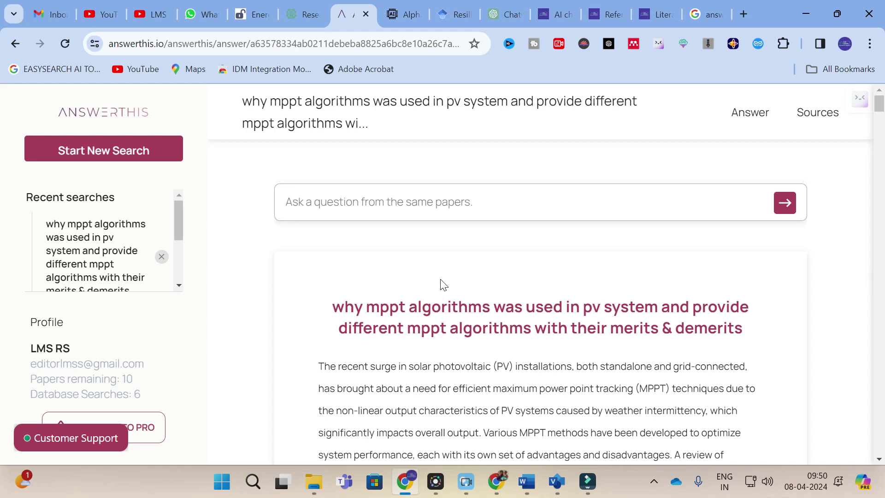
Step: Leave the MPPT answer, reopen the AnswerThis question page and show its area for uploading papers
left_click(15, 46)
left_click(15, 46)
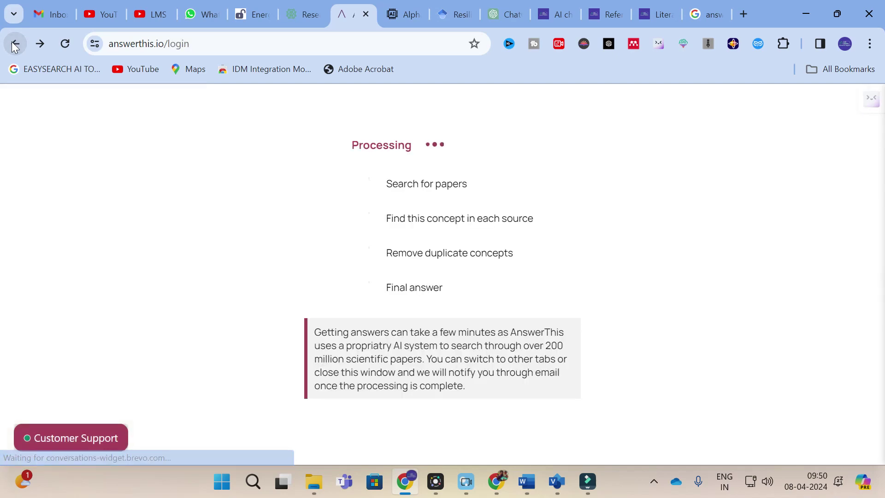
left_click(15, 46)
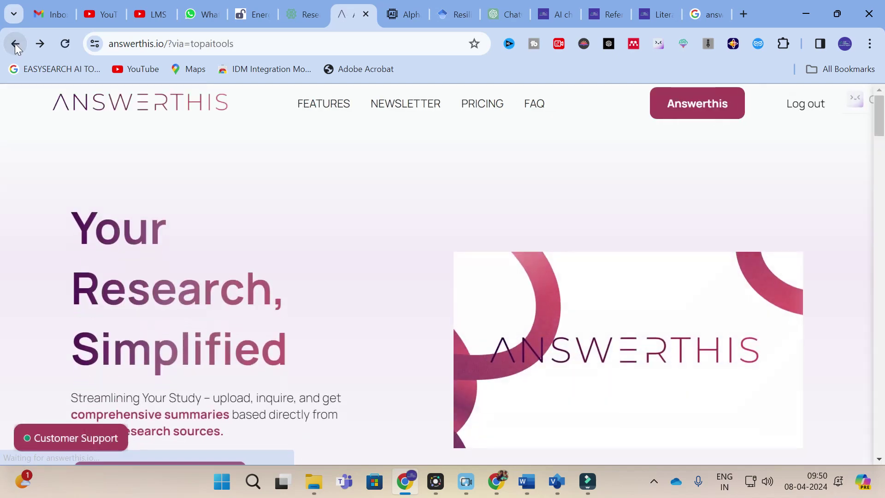
left_click(694, 106)
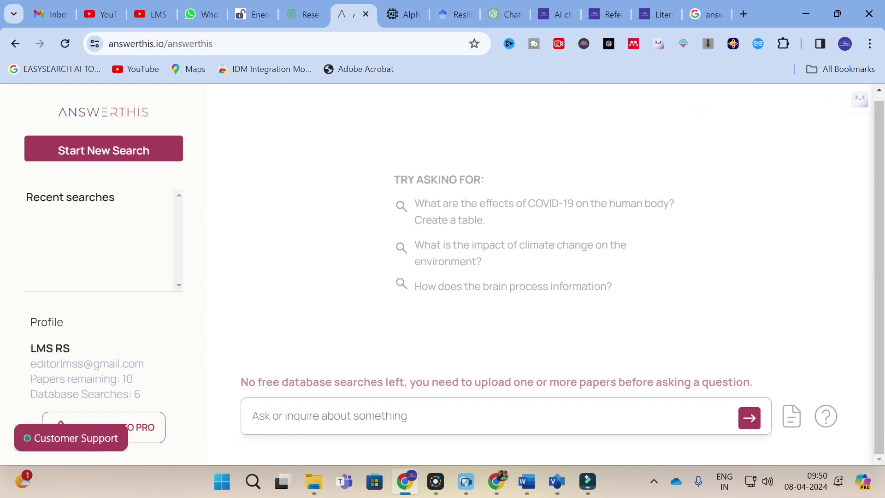
left_click(792, 415)
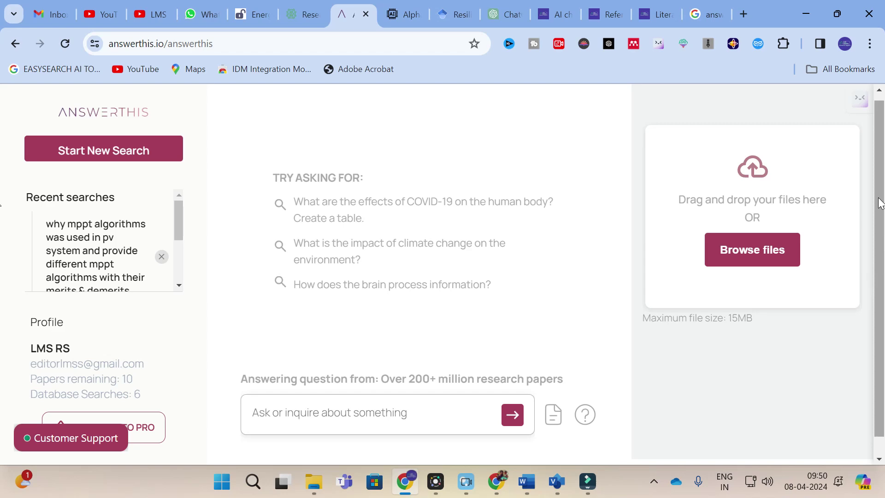
Step: Upload the paper haque2017.pdf and submit the request "summarize the paper"
left_click(741, 252)
left_click(350, 274)
scroll(595, 274, "down", 5)
scroll(595, 276, "down", 8)
scroll(599, 299, "up", 6)
left_click(600, 258)
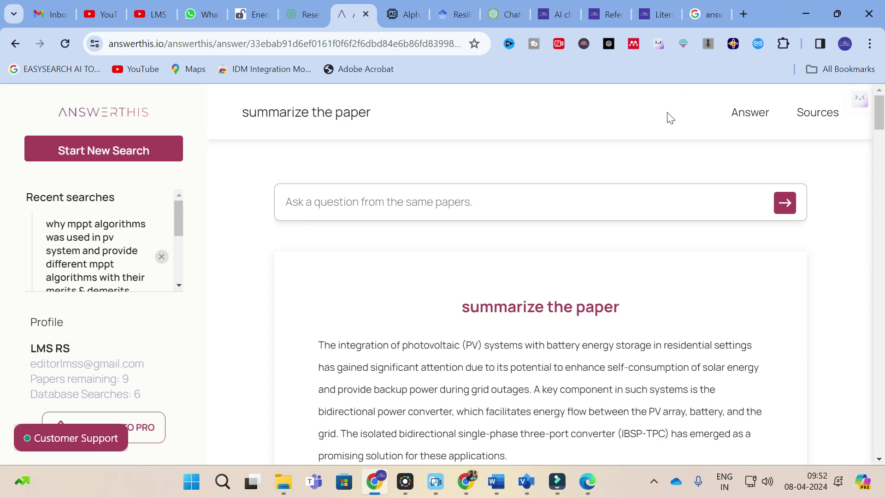
Step: View the original haque2017.pdf in Microsoft Edge, then return to the AnswerThis summary in Chrome
left_click(806, 13)
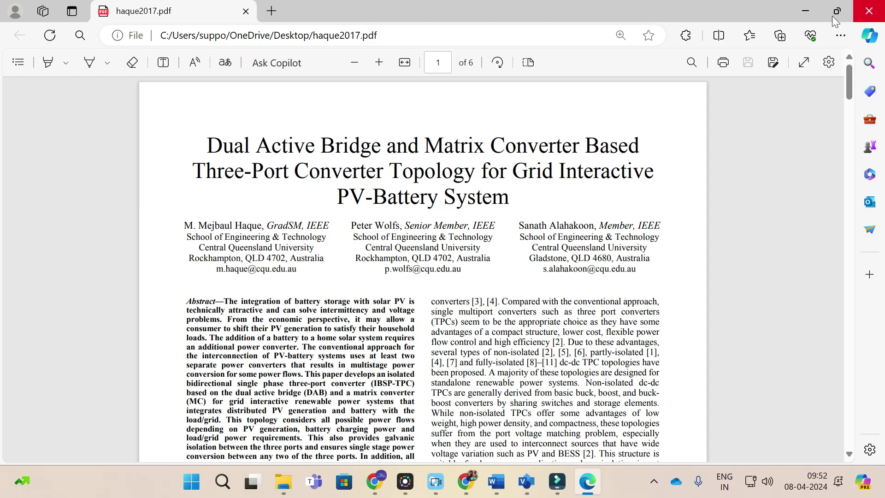
left_click(806, 9)
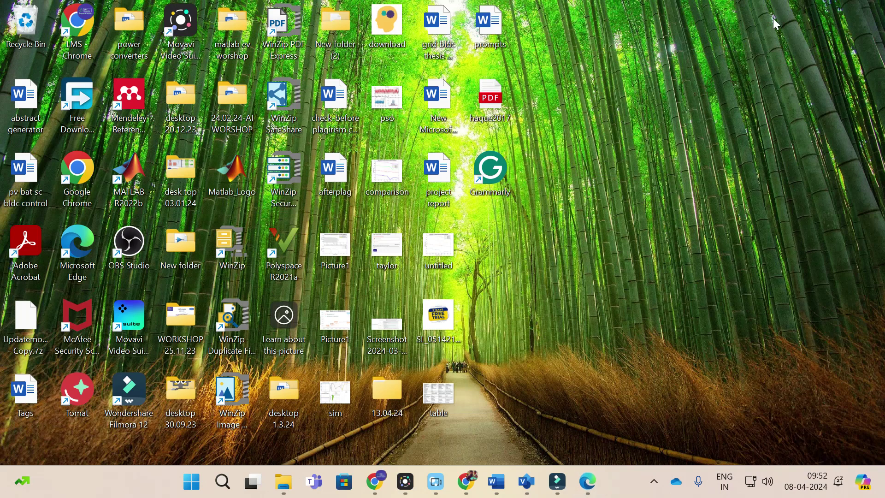
left_click(380, 484)
Step: Read the generated paper summary, highlighting the phrase about bridge (DAB) and matrix converter (MC) topologies
scroll(431, 286, "down", 3)
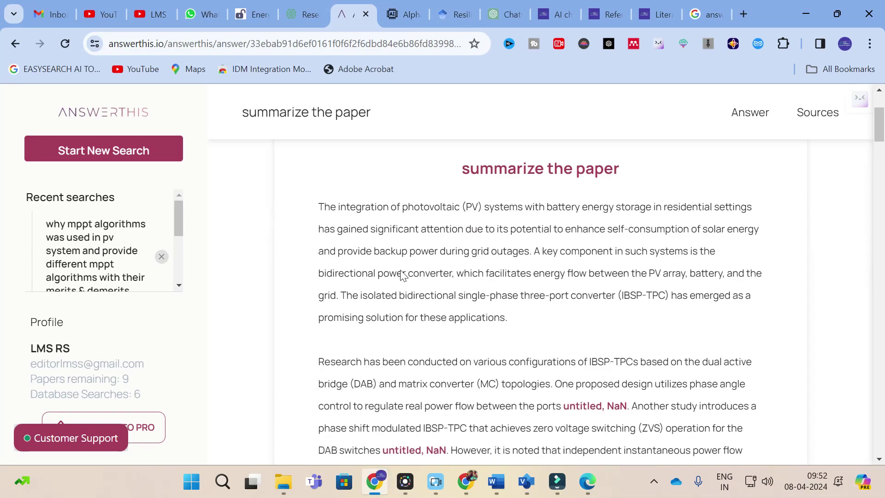
scroll(381, 205, "down", 10)
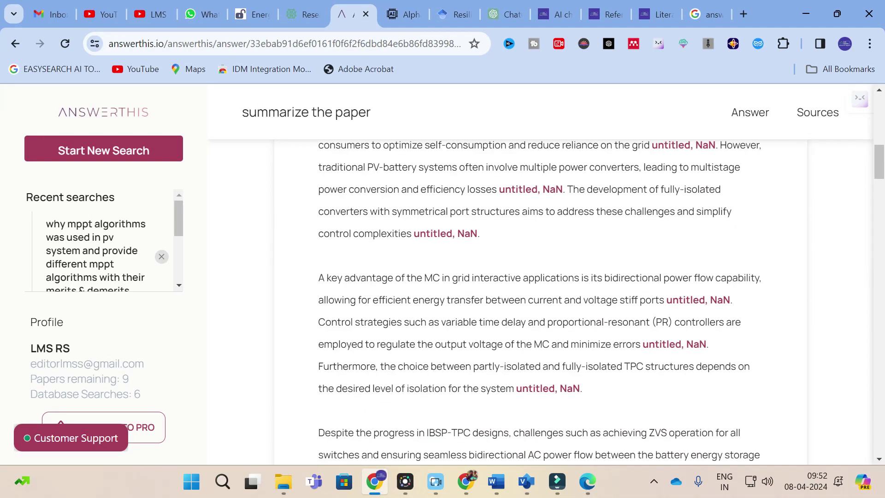
scroll(446, 300, "up", 5)
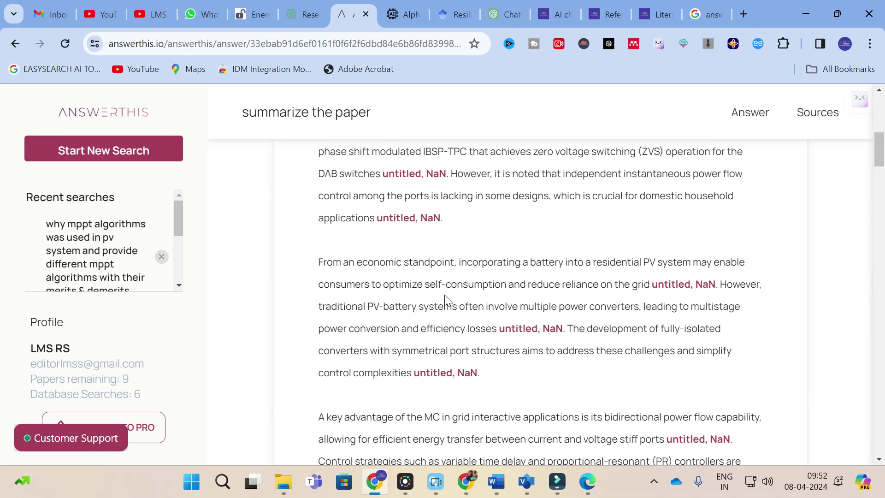
scroll(540, 299, "up", 3)
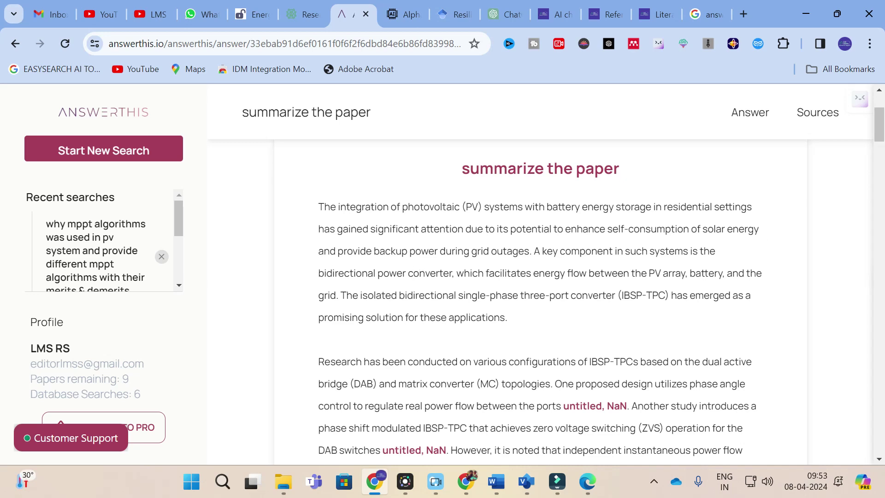
scroll(539, 300, "down", 3)
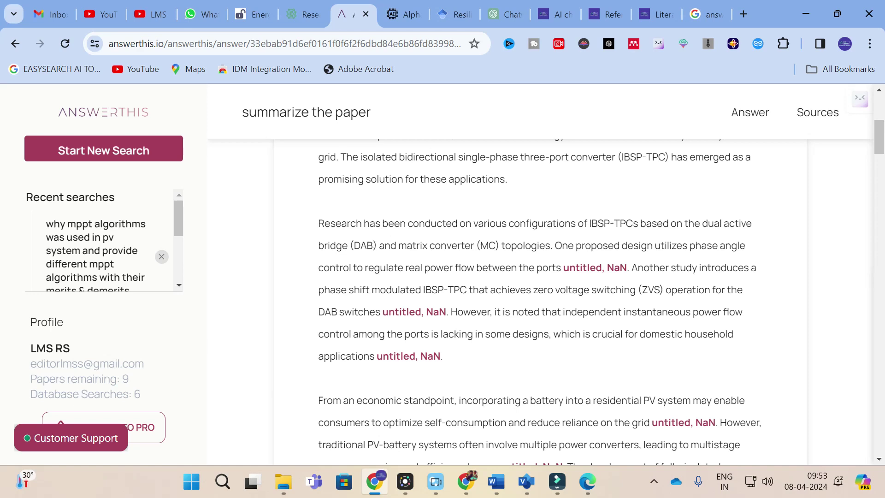
left_click_drag(318, 245, 562, 245)
scroll(460, 277, "down", 2)
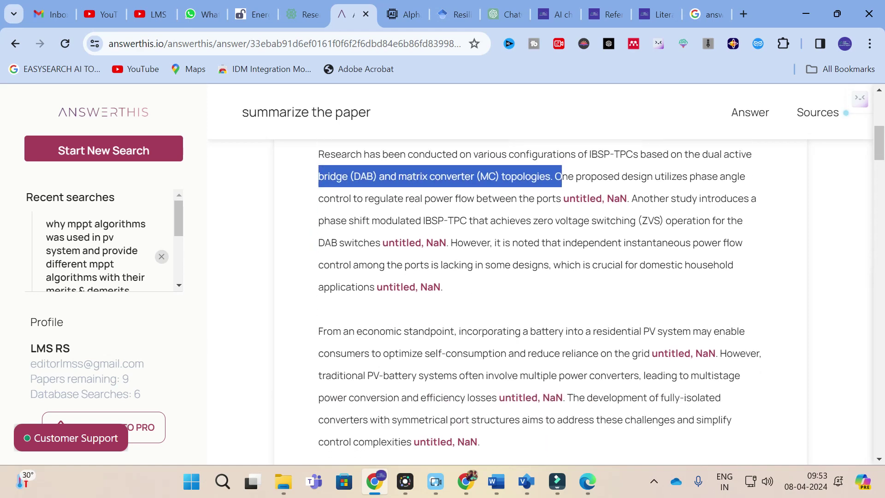
Step: Examine the rest of the summary and the research paper insights table, including source information, question-related insights and relevant extracts
scroll(492, 215, "down", 15)
scroll(484, 223, "up", 3)
scroll(484, 223, "down", 5)
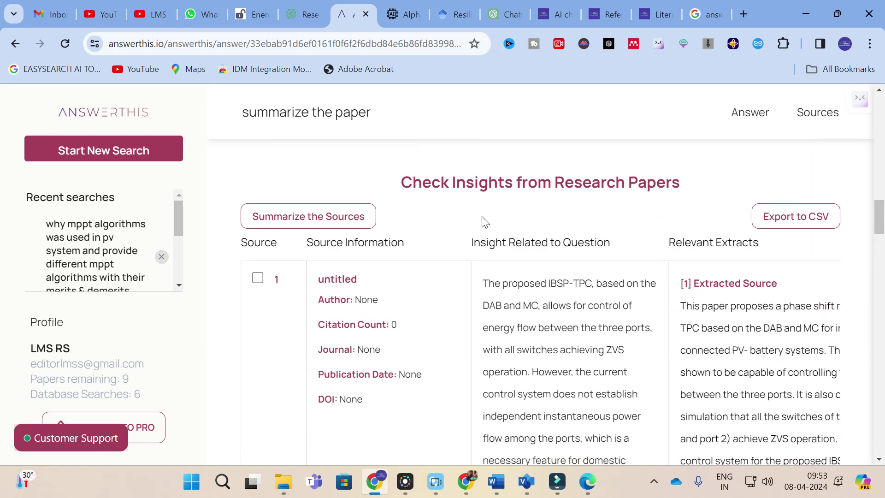
scroll(483, 222, "up", 8)
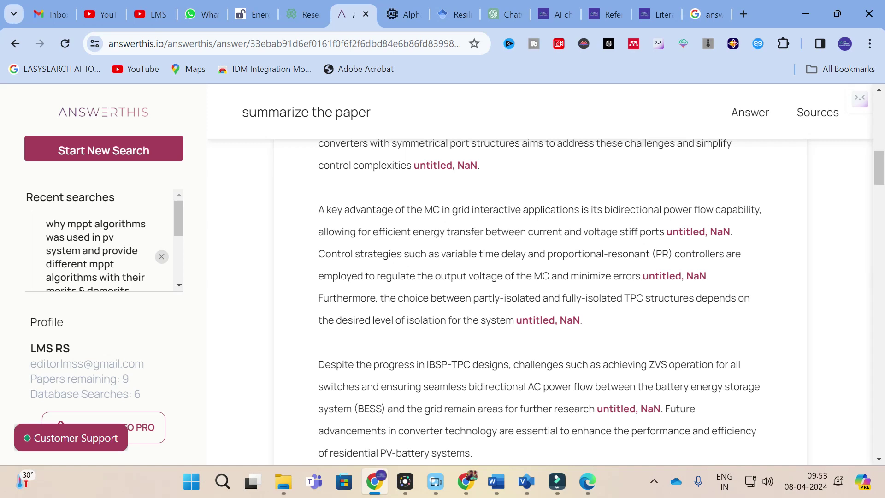
scroll(469, 228, "down", 10)
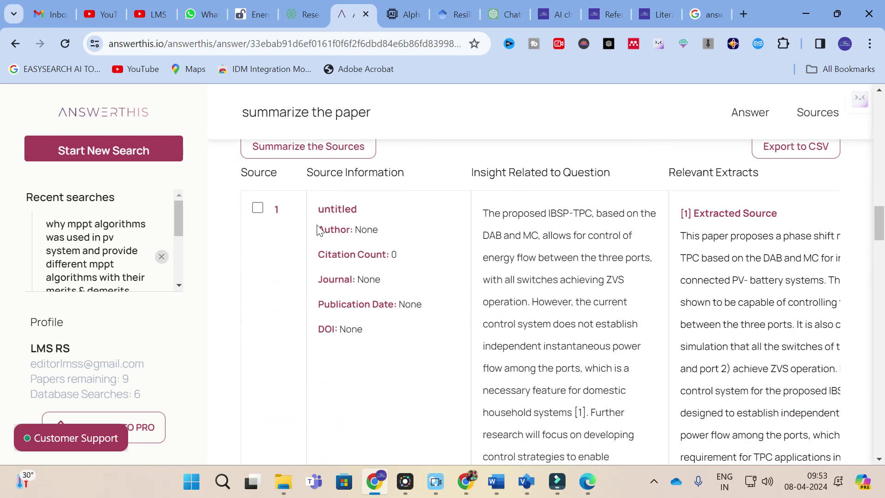
scroll(318, 227, "up", 2)
scroll(337, 285, "down", 2)
scroll(338, 284, "down", 10)
scroll(339, 283, "down", 10)
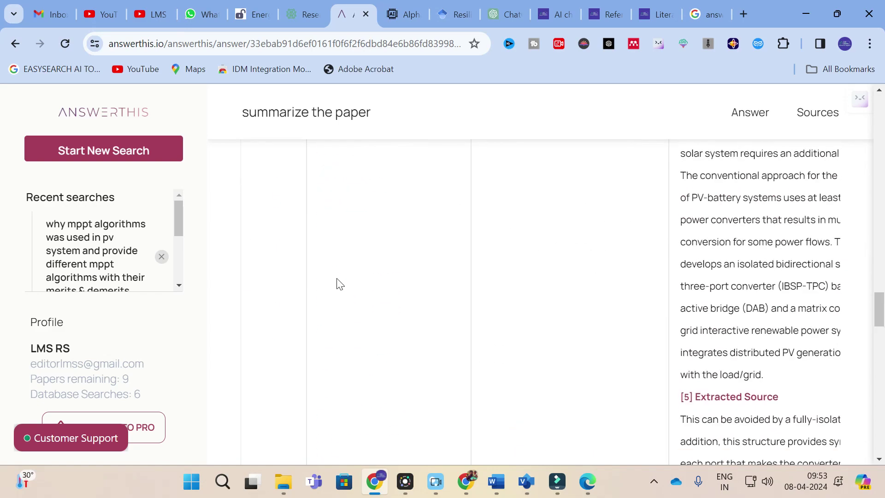
scroll(339, 283, "down", 8)
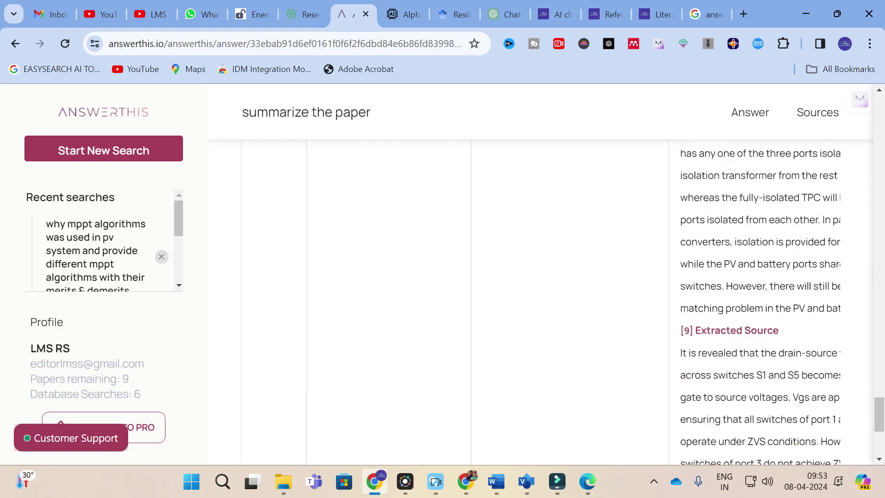
scroll(715, 246, "up", 10)
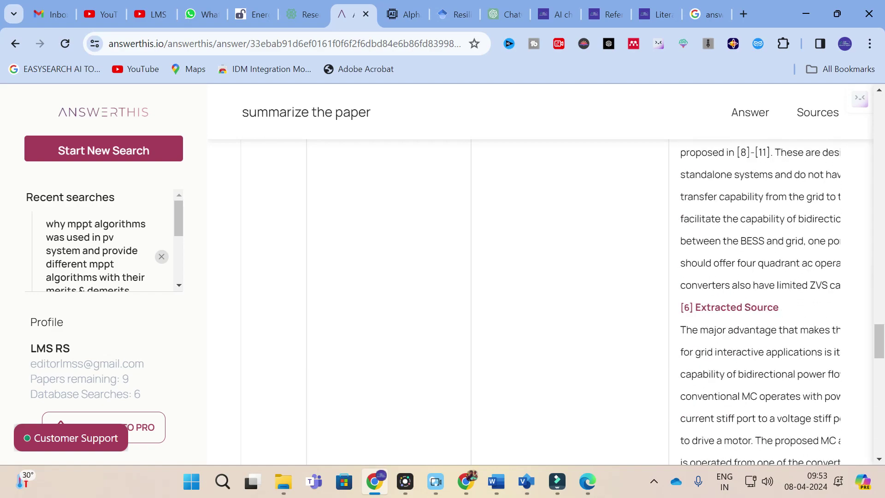
scroll(715, 246, "up", 10)
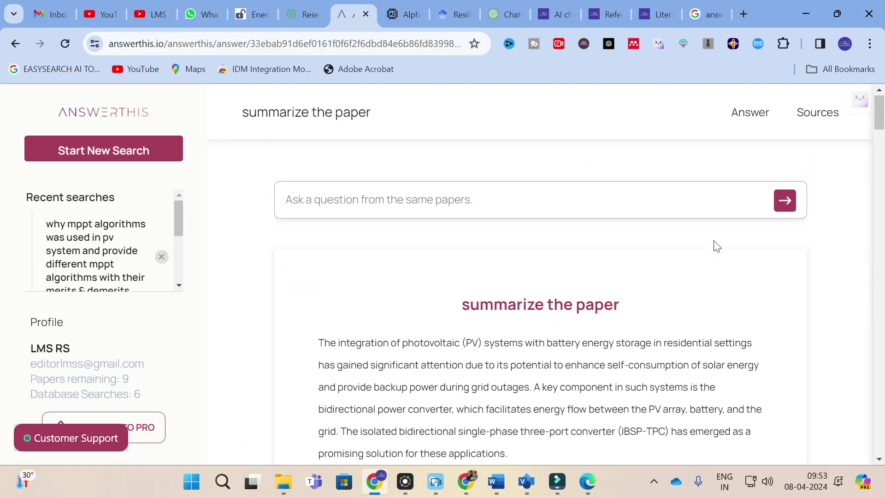